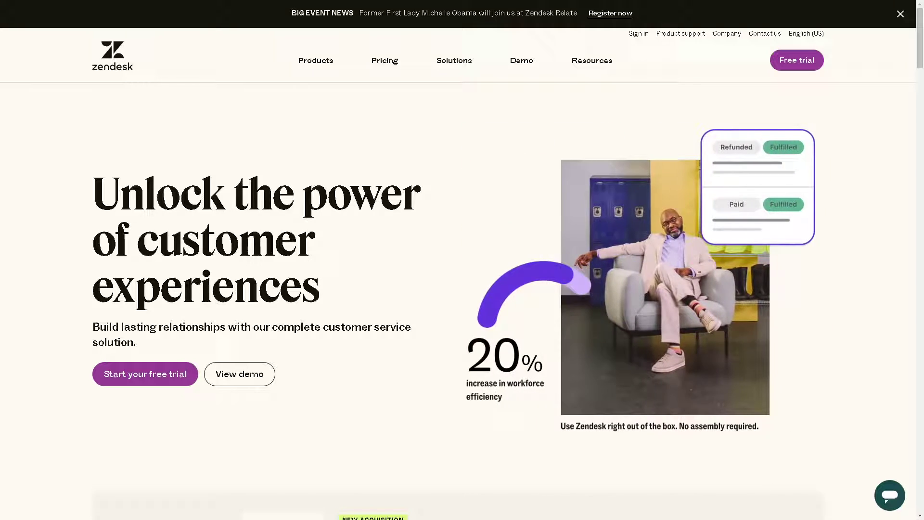
Look over the Zendesk homepage and open the free trial sign-up
scroll(462, 260, down, 15)
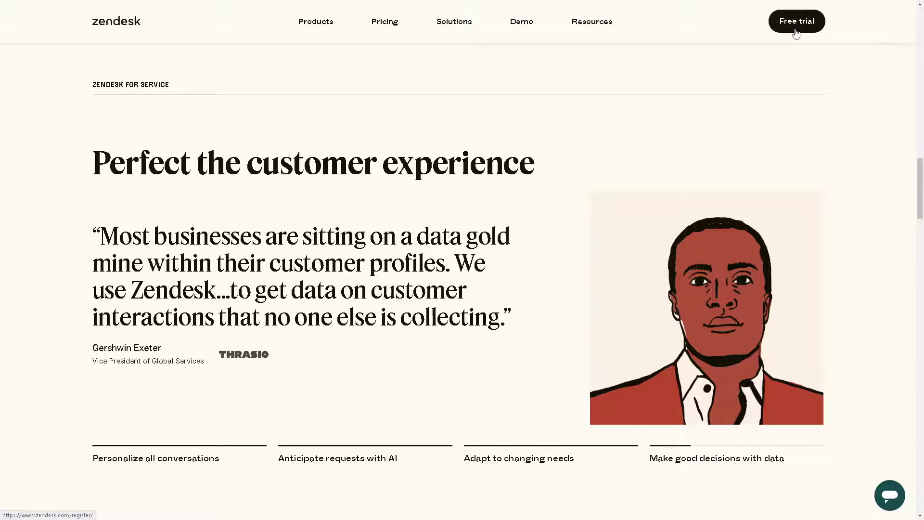
click(795, 32)
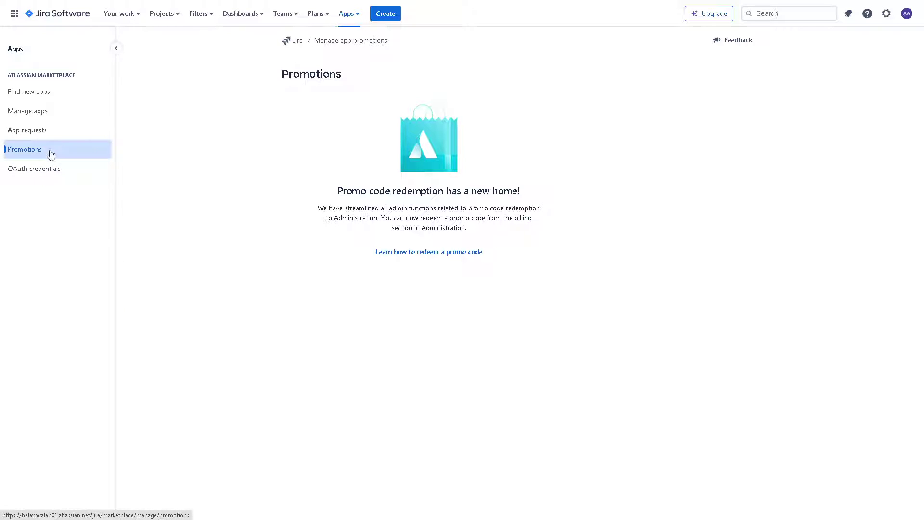
Find new Jira Marketplace apps by searching for Zendesk
click(39, 96)
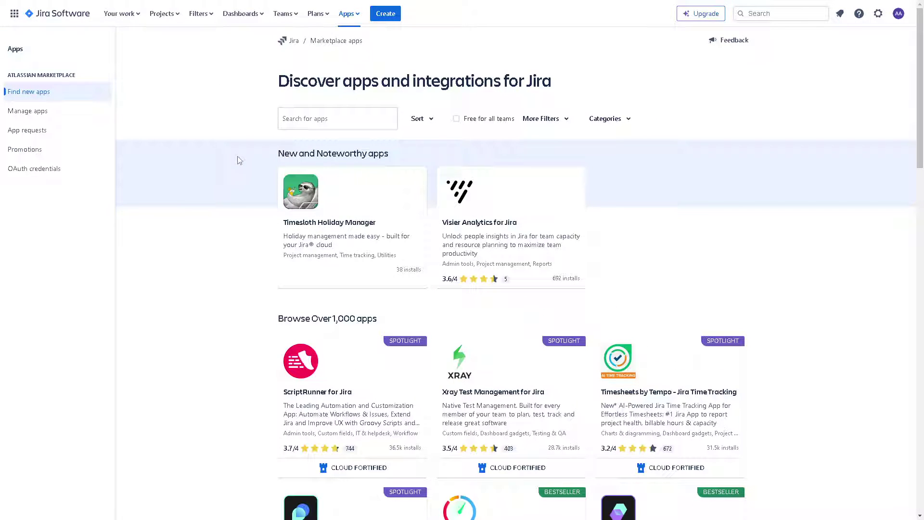
click(329, 120)
text(Zendesk)
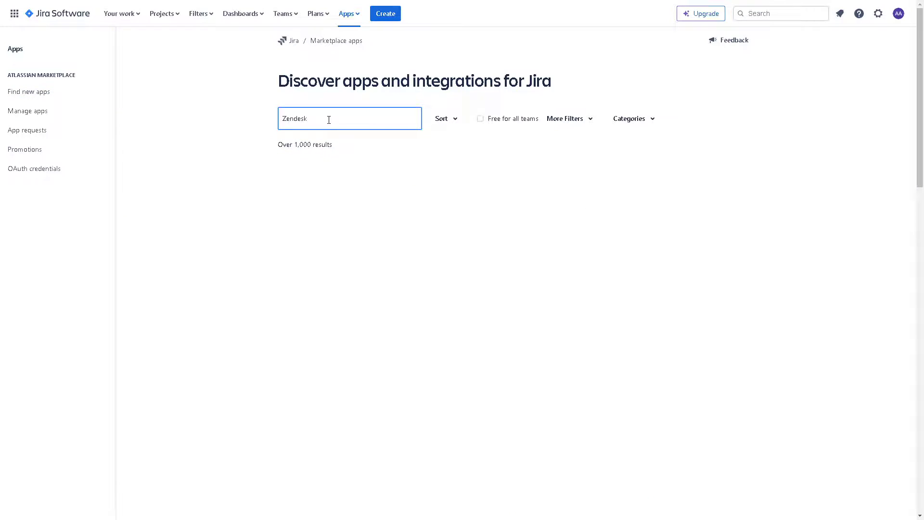
click(212, 105)
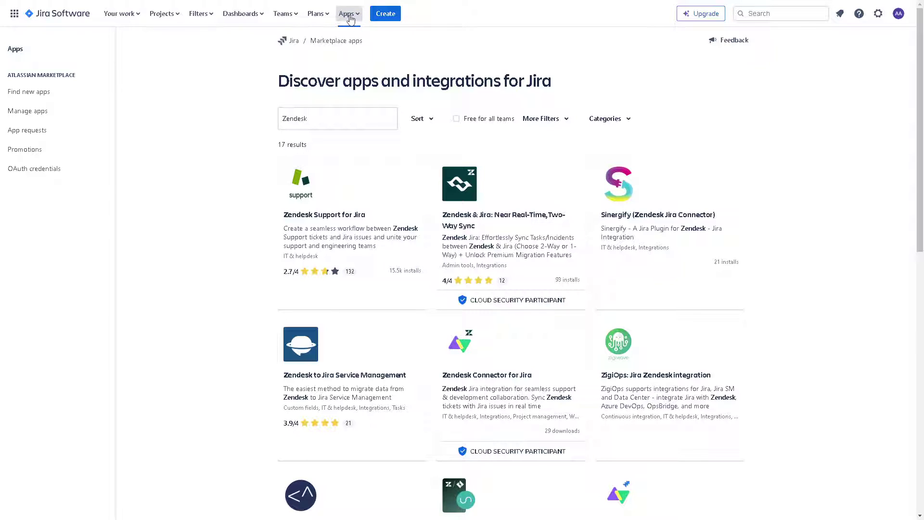
Explore more apps for Jira and search the Marketplace for "Zendesk"
click(350, 19)
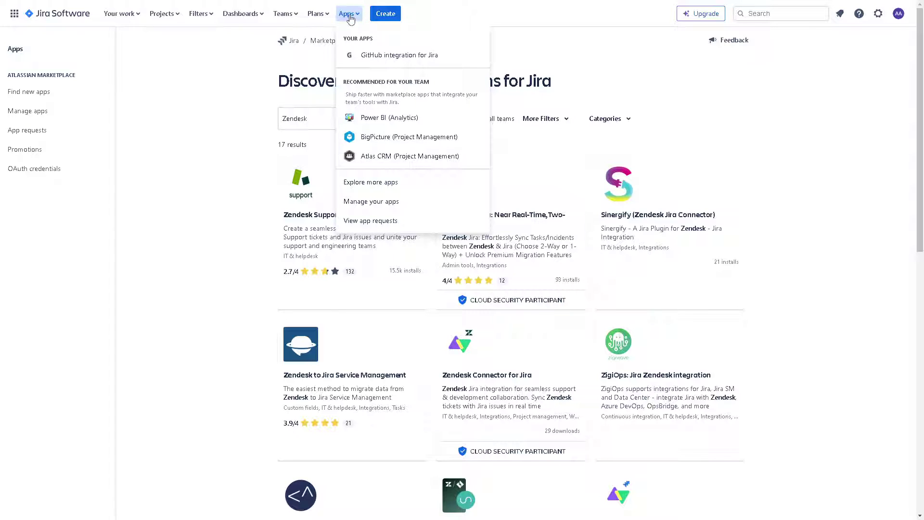
click(383, 187)
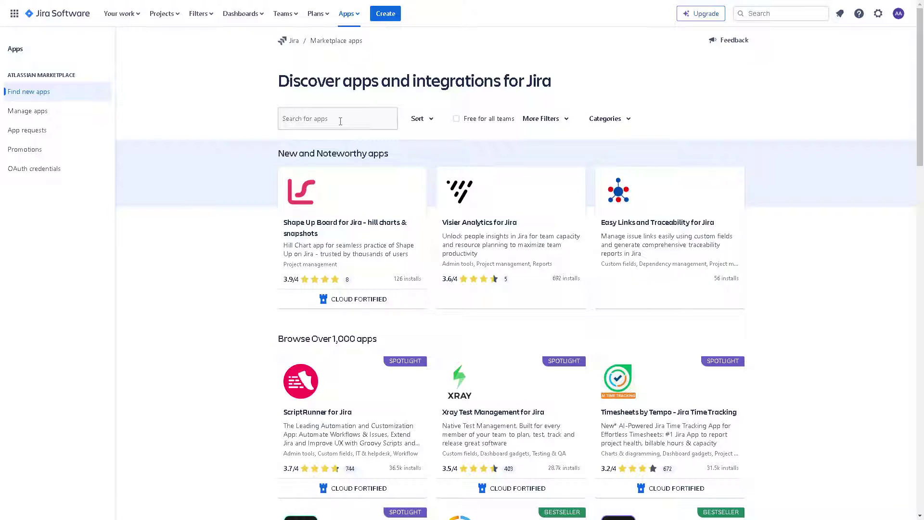
click(340, 121)
text(Zendesk)
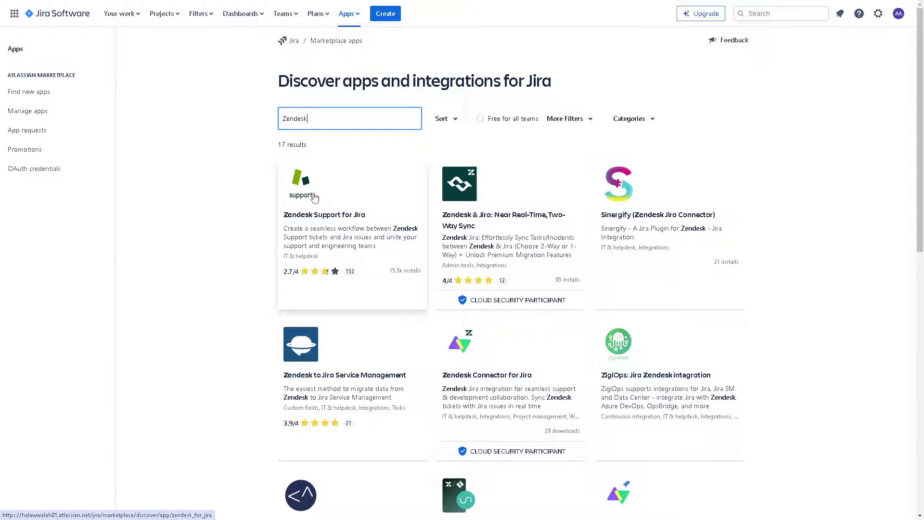
Open the Zendesk Support for Jira listing and install the app in Jira
click(314, 197)
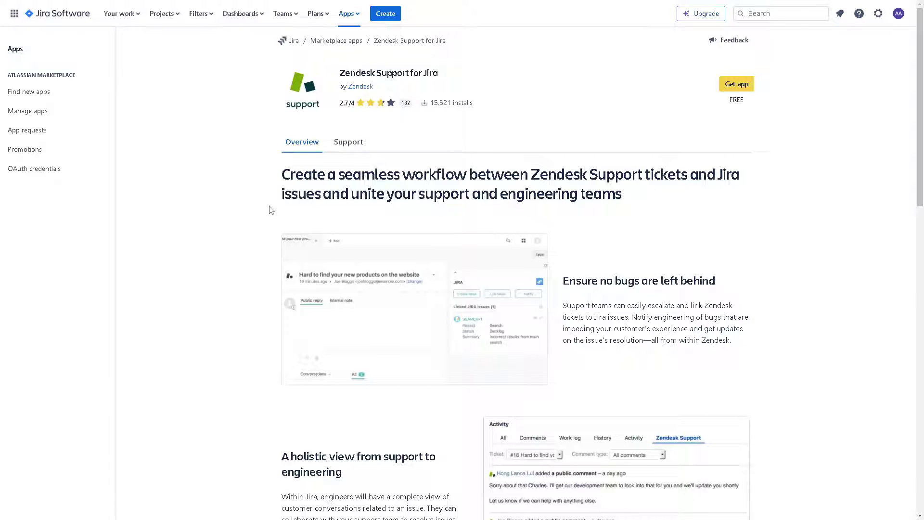
click(738, 89)
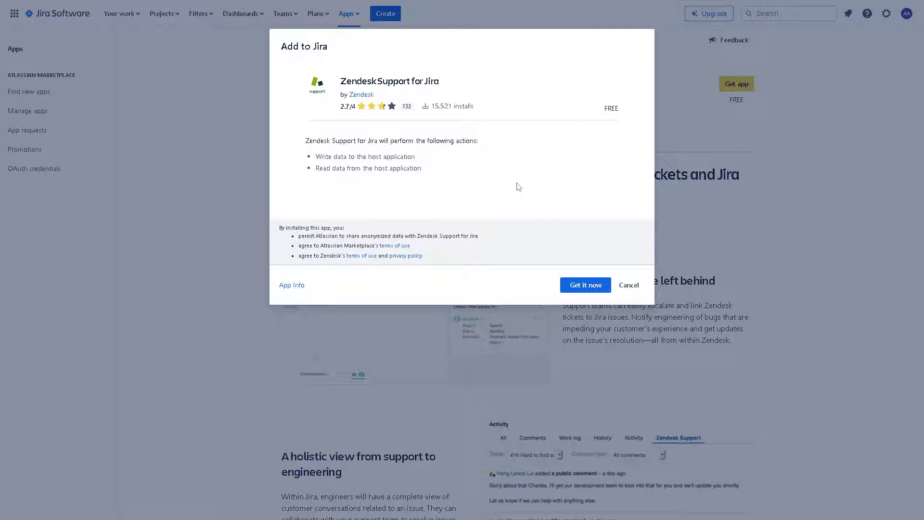
click(575, 287)
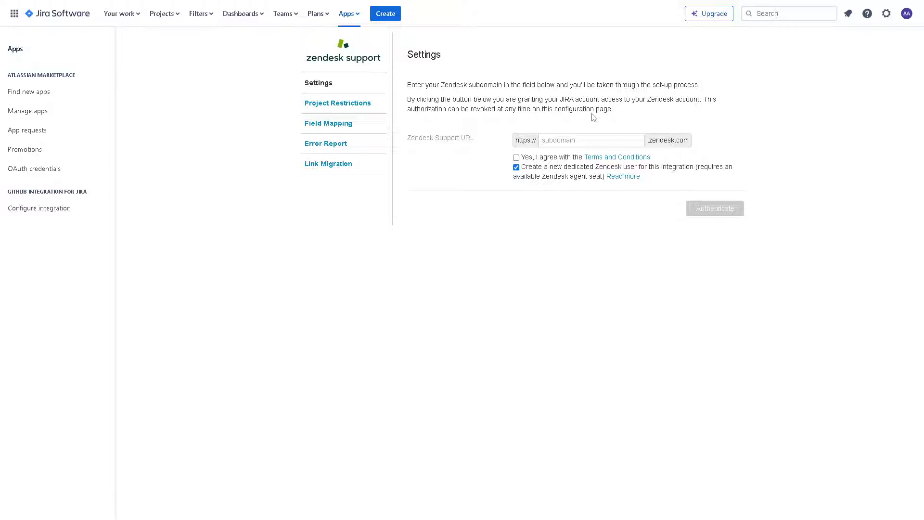
Enter the account's Zendesk subdomain in the Zendesk Support URL and agree to the Terms and Conditions
click(585, 143)
text(andyg)
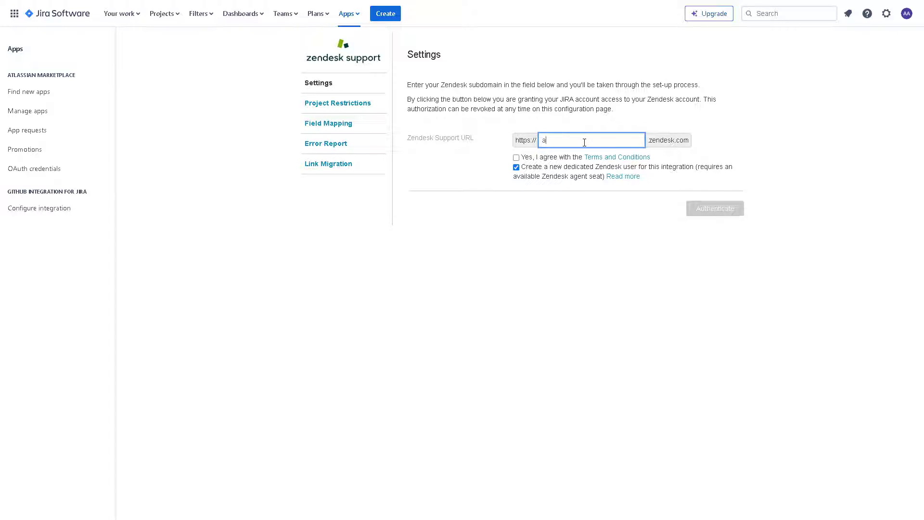
text(uide)
click(516, 158)
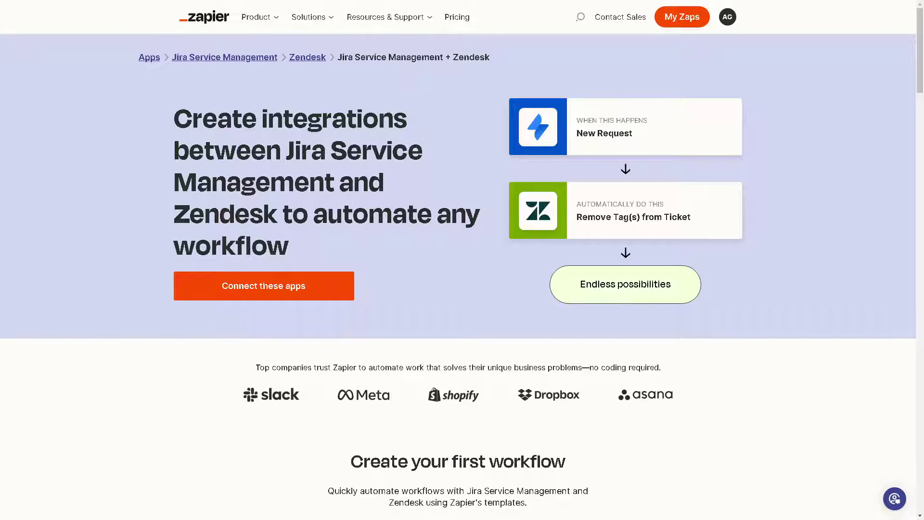
In Zapier, connect Jira Service Management with Zendesk and name the Zap "How to Integrate Jira with Zendesk"
click(298, 287)
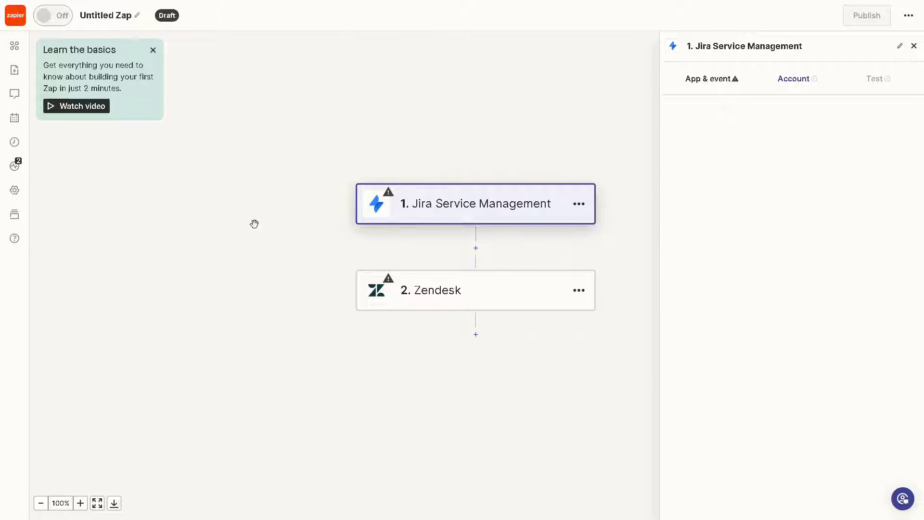
click(112, 16)
text(How to Integrate Jira with Zendesk)
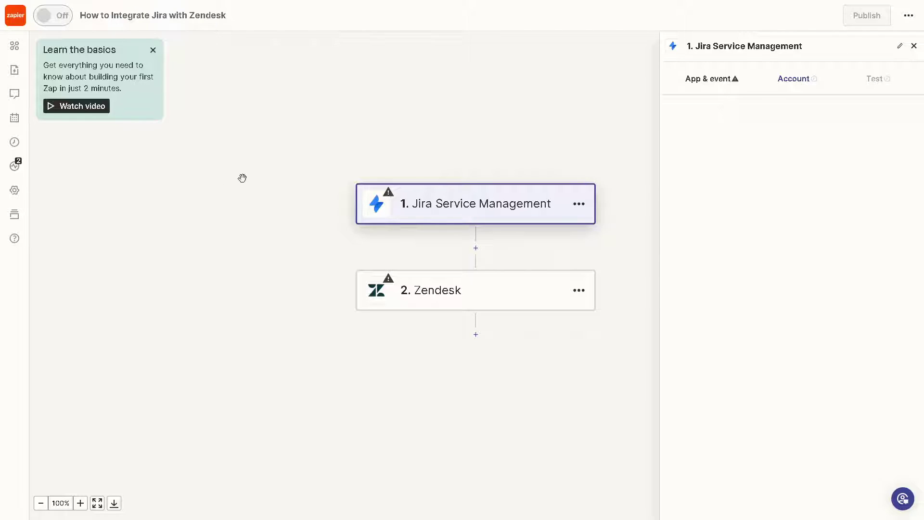
click(177, 229)
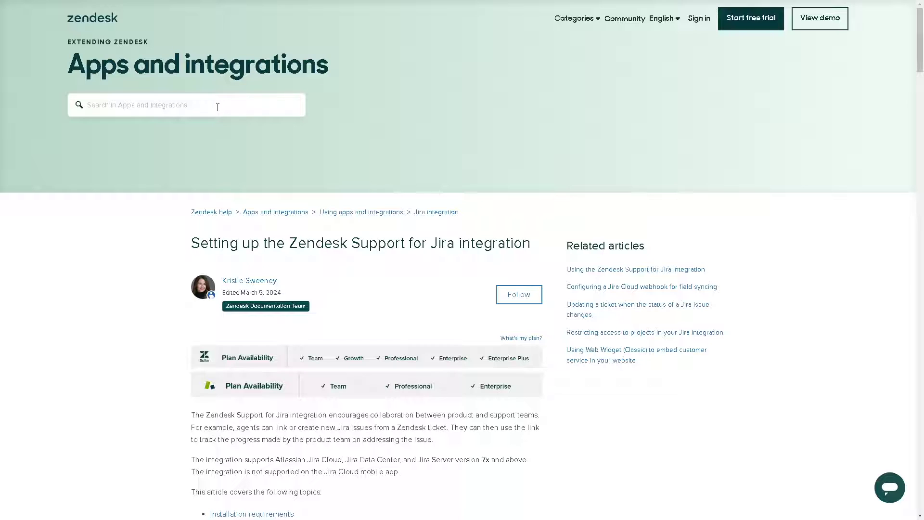
Search the Zendesk Apps and integrations help for "Jira" and open the "Jira integration resources" article
text(Jira)
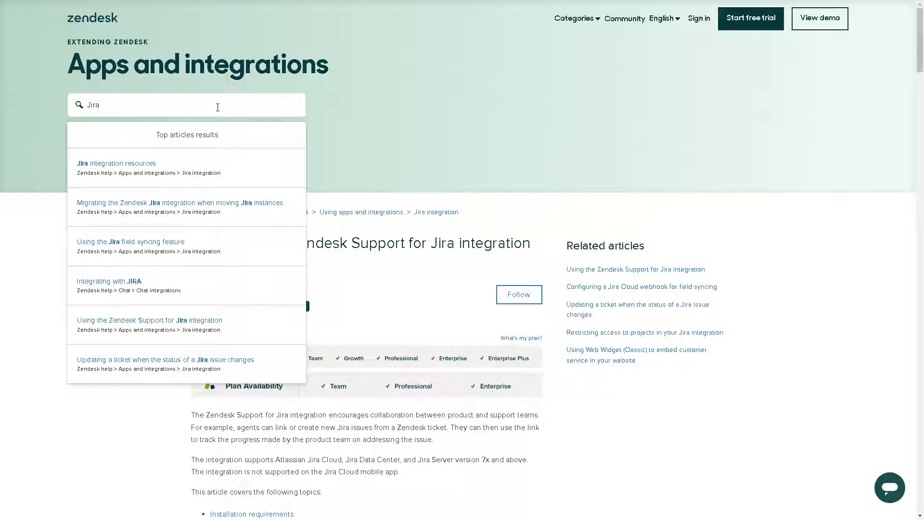
click(145, 164)
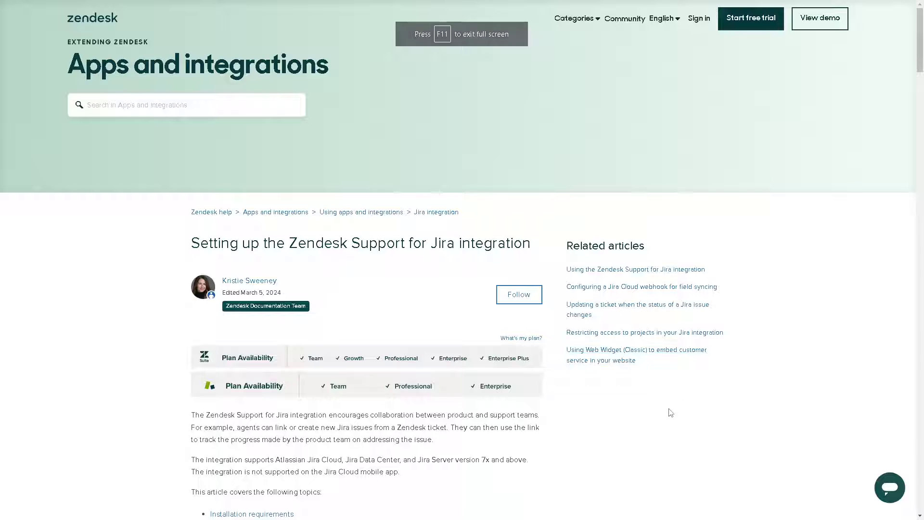
Review the installation requirements, custom field compatibility and configuration instructions in the article on setting up Zendesk Support for Jira
scroll(432, 420, down, 4)
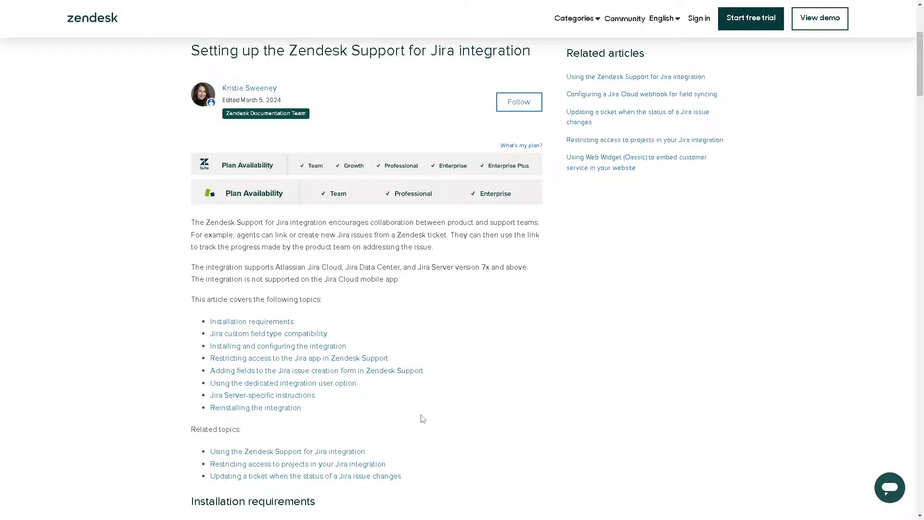
scroll(423, 419, down, 5)
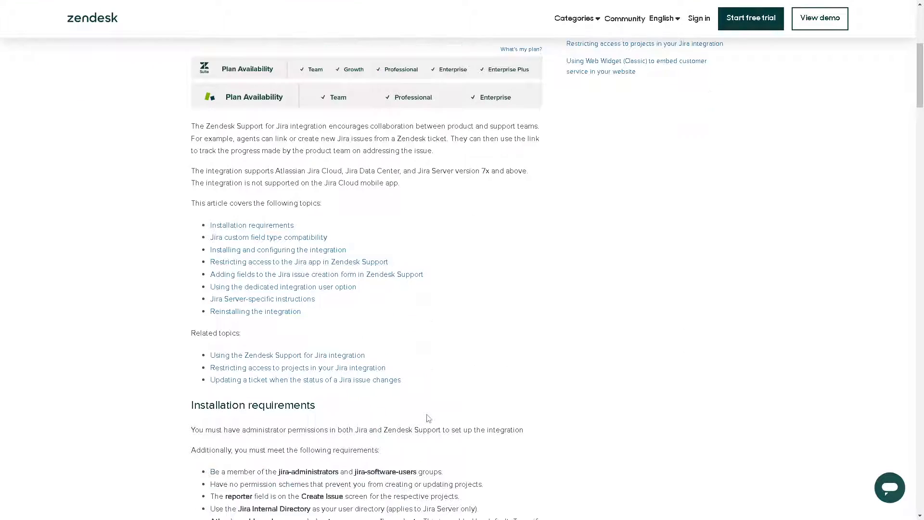
scroll(428, 414, down, 14)
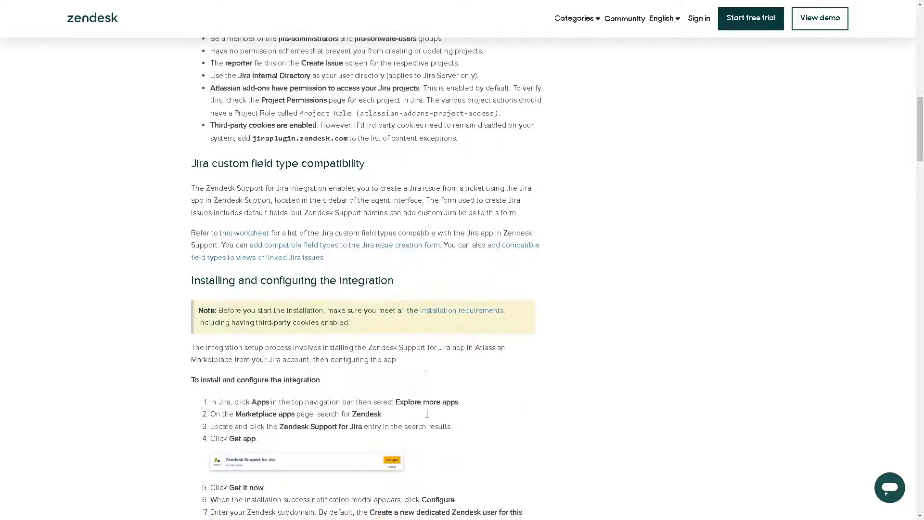
scroll(496, 413, down, 3)
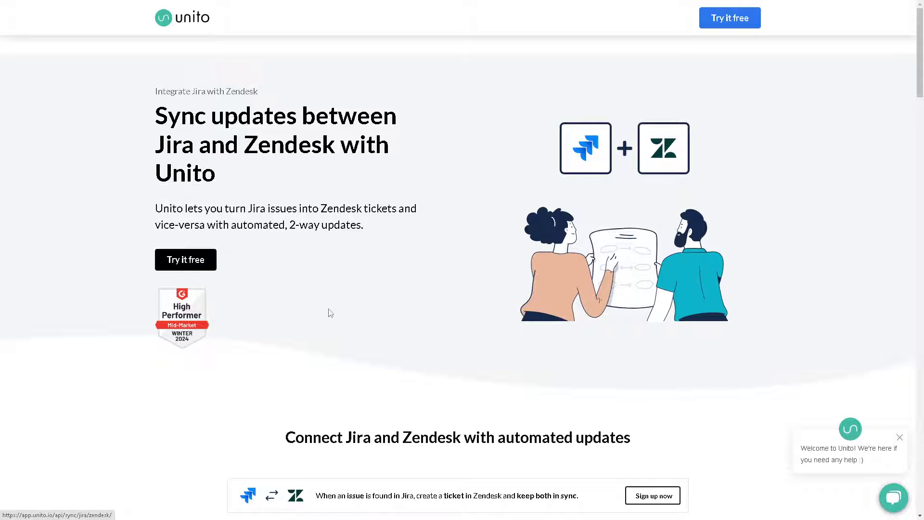
Switch to Unito's Jira and Zendesk page and review its automated sync options, overview video and getting-started resources
scroll(330, 313, down, 2)
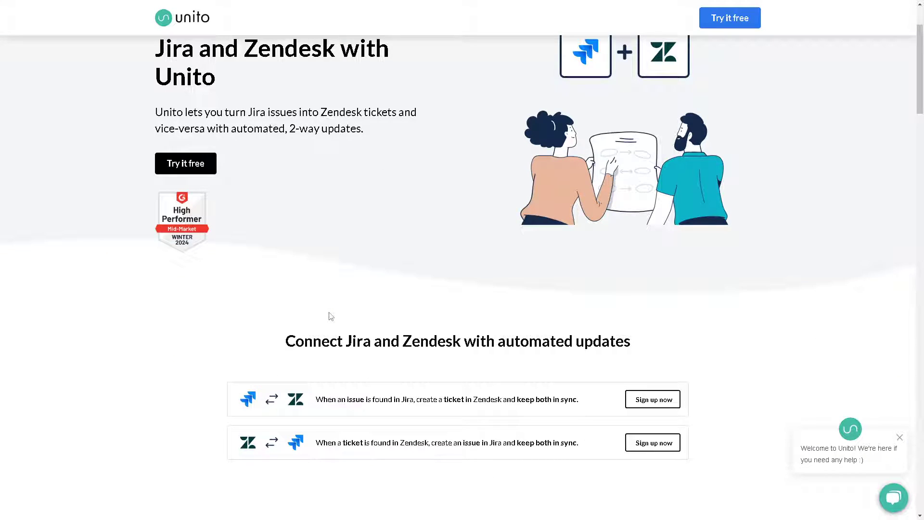
scroll(331, 317, down, 8)
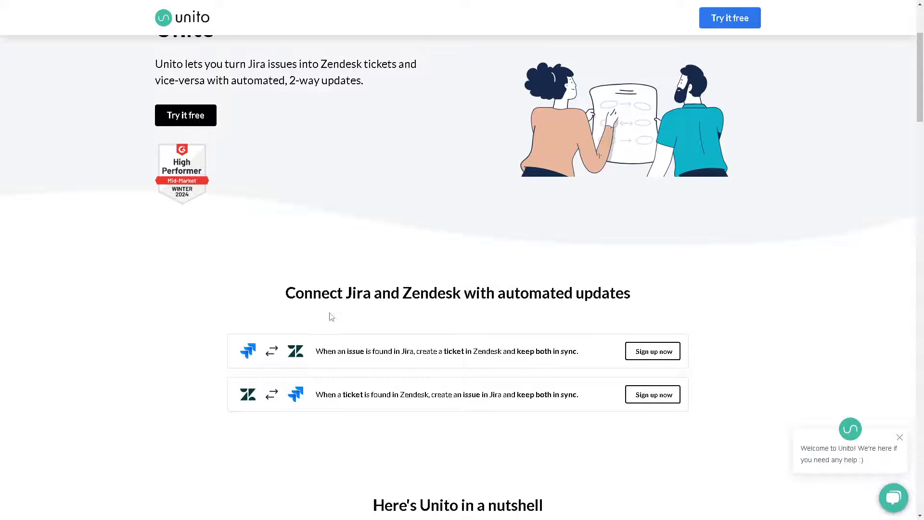
scroll(332, 317, down, 3)
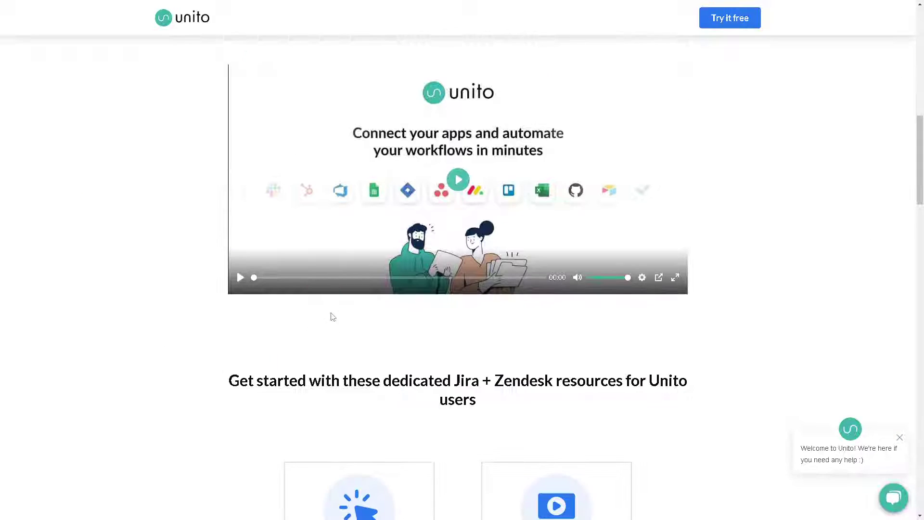